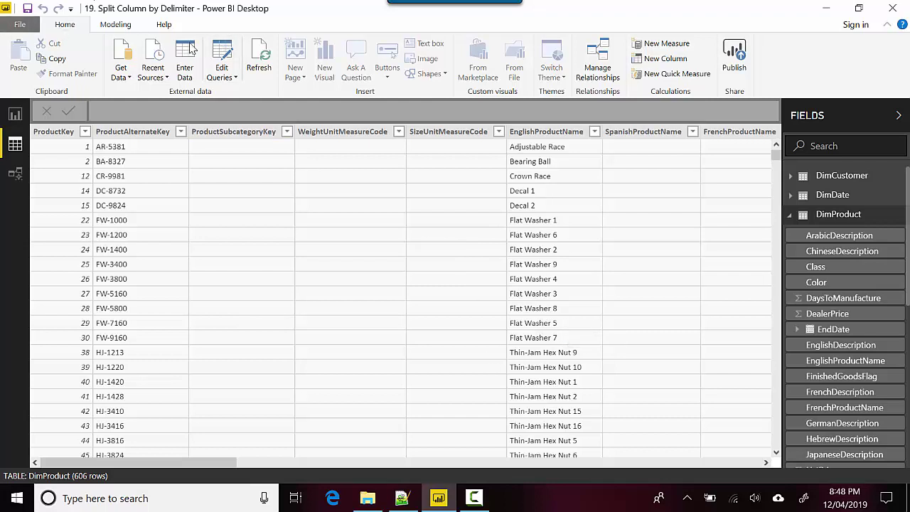
# Step: Open the DimProduct query in Power Query Editor and select the ProductAlternateKey column
pyautogui.click(220, 73)
pyautogui.click(212, 93)
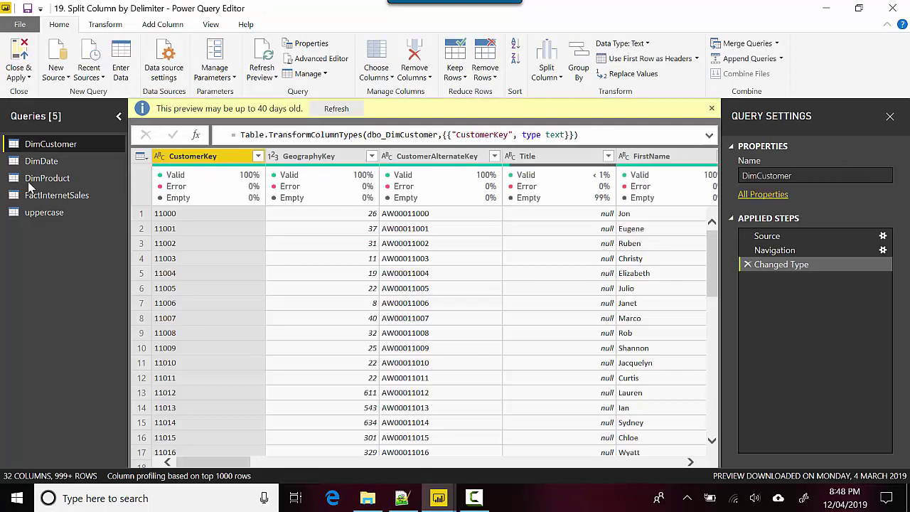
pyautogui.click(34, 179)
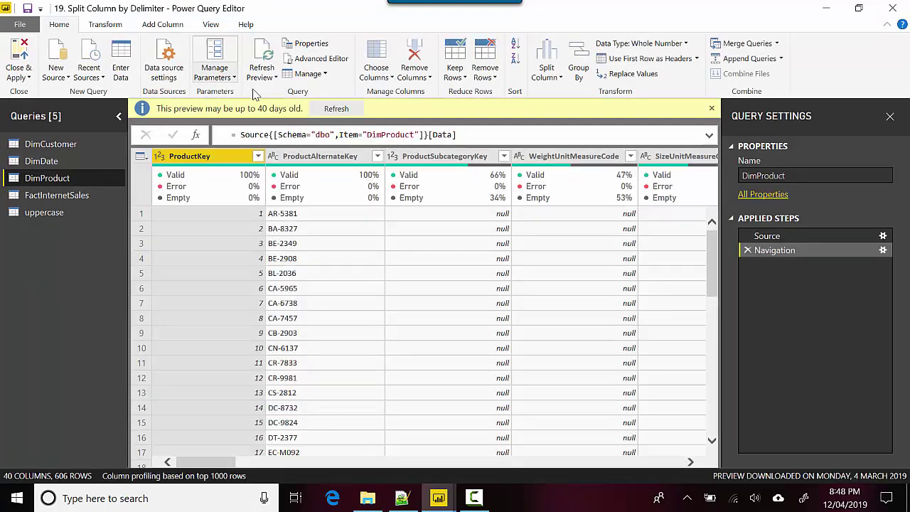
pyautogui.click(318, 155)
# Step: Split ProductAlternateKey into separate columns using a custom hyphen (-) delimiter
pyautogui.rightClick(317, 156)
pyautogui.moveTo(379, 332)
pyautogui.click(525, 332)
pyautogui.click(269, 202)
pyautogui.click(269, 202)
pyautogui.click(311, 202)
pyautogui.click(311, 202)
pyautogui.click(610, 344)
# Step: Duplicate EnglishProductName and place the copy directly after the original column
pyautogui.moveTo(229, 464); pyautogui.dragTo(291, 464)
pyautogui.rightClick(437, 140)
pyautogui.click(517, 195)
pyautogui.moveTo(617, 140); pyautogui.dragTo(240, 140)
pyautogui.moveTo(282, 140); pyautogui.dragTo(107, 143)
pyautogui.moveTo(654, 470); pyautogui.dragTo(610, 467)
pyautogui.moveTo(519, 137); pyautogui.dragTo(167, 137)
pyautogui.moveTo(608, 464); pyautogui.dragTo(571, 463)
# Step: Remove the language columns from SpanishProductName through TurkishDescription
pyautogui.click(469, 136)
pyautogui.hotkey('shift', 'Left')
pyautogui.hotkey('shift', 'Left')
pyautogui.hotkey('shift', 'Left')
pyautogui.hotkey('shift', 'Left')
pyautogui.hotkey('shift', 'Left')
pyautogui.hotkey('shift', 'Left')
pyautogui.hotkey('shift', 'Left')
pyautogui.hotkey('shift', 'Left')
pyautogui.hotkey('shift', 'Left')
pyautogui.hotkey('shift', 'Left')
pyautogui.hotkey('shift', 'Left')
pyautogui.hotkey('shift', 'Left')
pyautogui.hotkey('shift', 'Left')
pyautogui.hotkey('shift', 'Left')
pyautogui.hotkey('shift', 'Left')
pyautogui.hotkey('shift', 'Left')
pyautogui.hotkey('shift', 'Left')
pyautogui.hotkey('shift', 'Left')
pyautogui.hotkey('shift', 'Left')
pyautogui.hotkey('shift', 'Left')
pyautogui.hotkey('shift', 'Left')
pyautogui.hotkey('shift', 'Left')
pyautogui.hotkey('shift', 'Left')
pyautogui.hotkey('shift', 'Left')
pyautogui.hotkey('shift', 'Left')
pyautogui.hotkey('shift', 'Left')
pyautogui.hotkey('shift', 'Left')
pyautogui.hotkey('shift', 'Left')
pyautogui.hotkey('shift', 'Left')
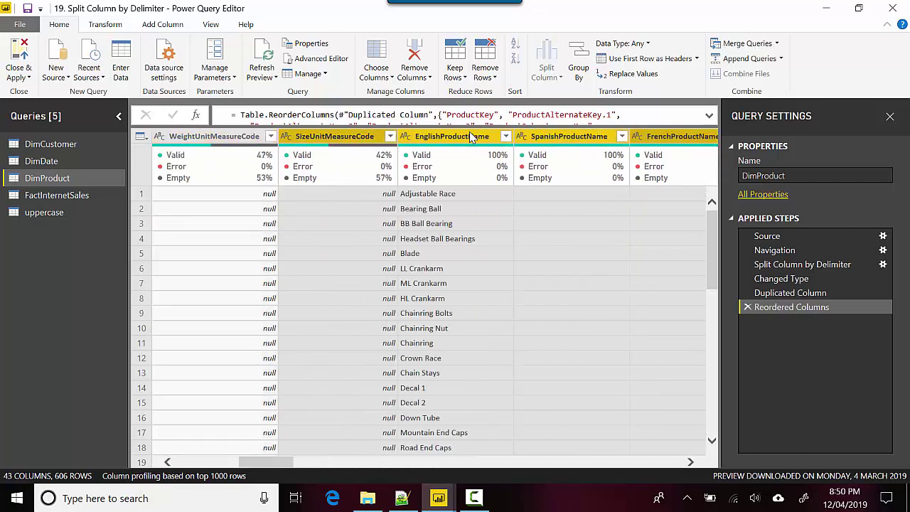
pyautogui.hotkey('shift', 'Right')
pyautogui.hotkey('shift', 'Right')
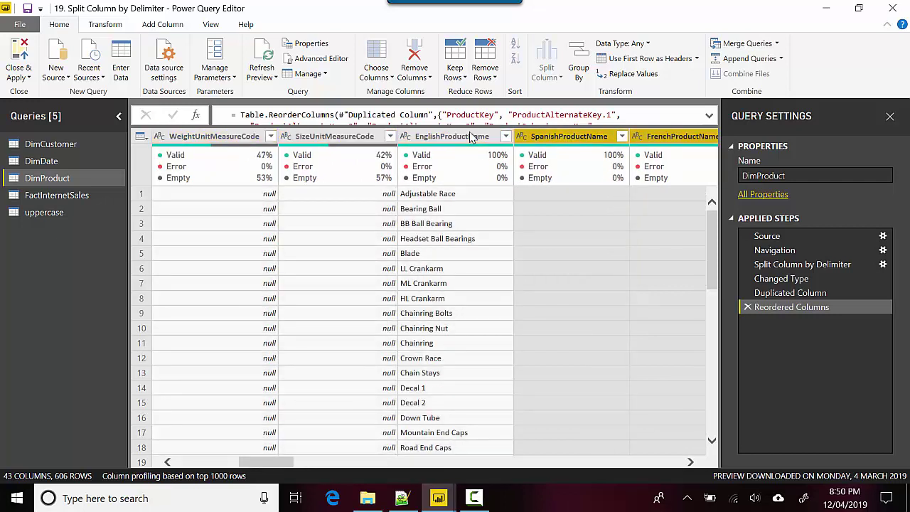
pyautogui.rightClick(536, 135)
pyautogui.click(554, 161)
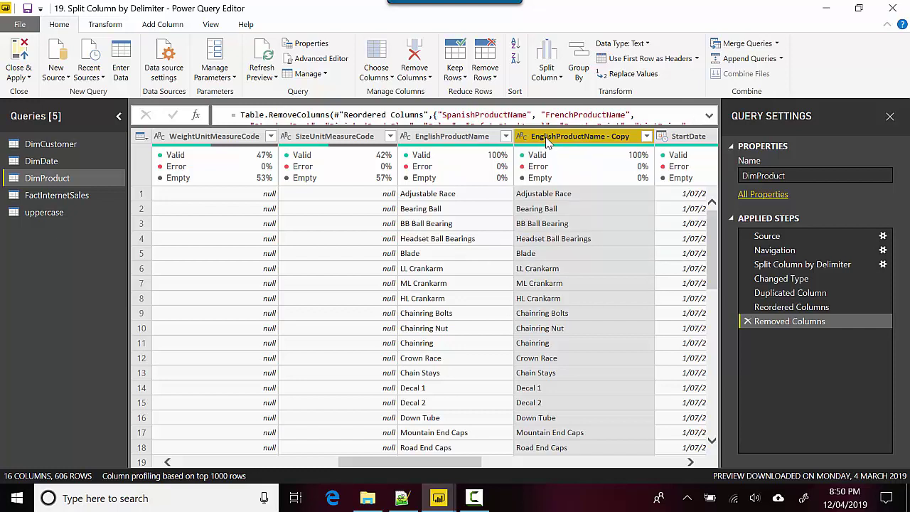
# Step: Split EnglishProductName - Copy at each space into Copy.1 through Copy.4 columns
pyautogui.rightClick(548, 142)
pyautogui.moveTo(632, 318)
pyautogui.click(771, 318)
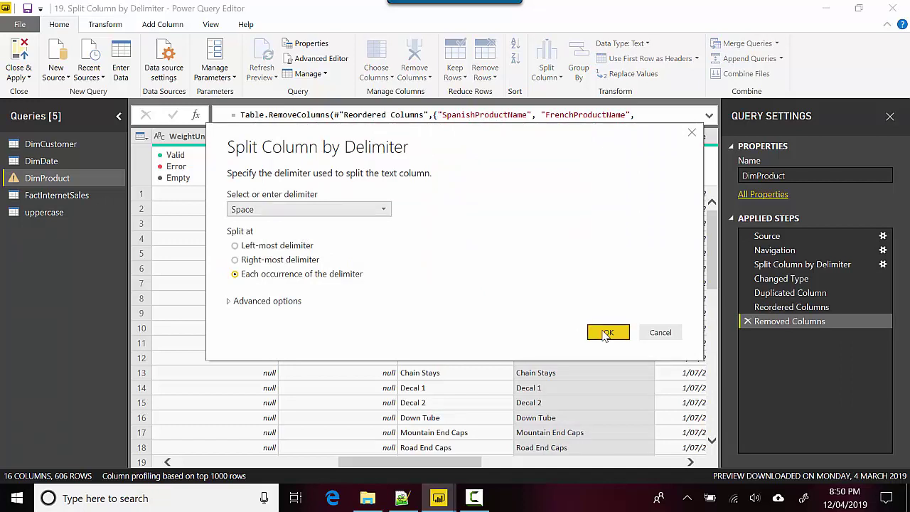
pyautogui.click(606, 334)
pyautogui.click(690, 462)
pyautogui.click(689, 462)
pyautogui.click(690, 462)
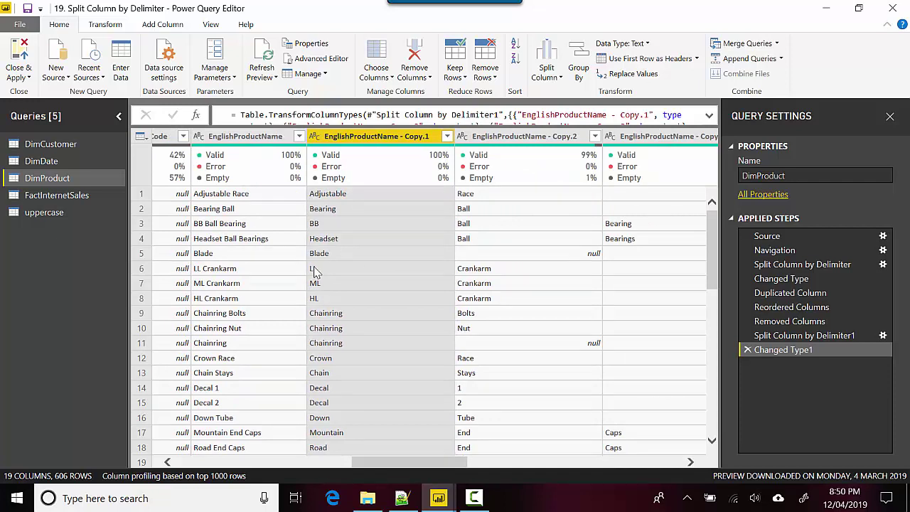
# Step: Filter EnglishProductName - Copy.4 to exclude (null) and '-' values, leaving 102 rows
pyautogui.click(692, 463)
pyautogui.click(691, 463)
pyautogui.click(692, 463)
pyautogui.click(615, 137)
pyautogui.click(414, 301)
pyautogui.click(413, 316)
pyautogui.click(539, 464)
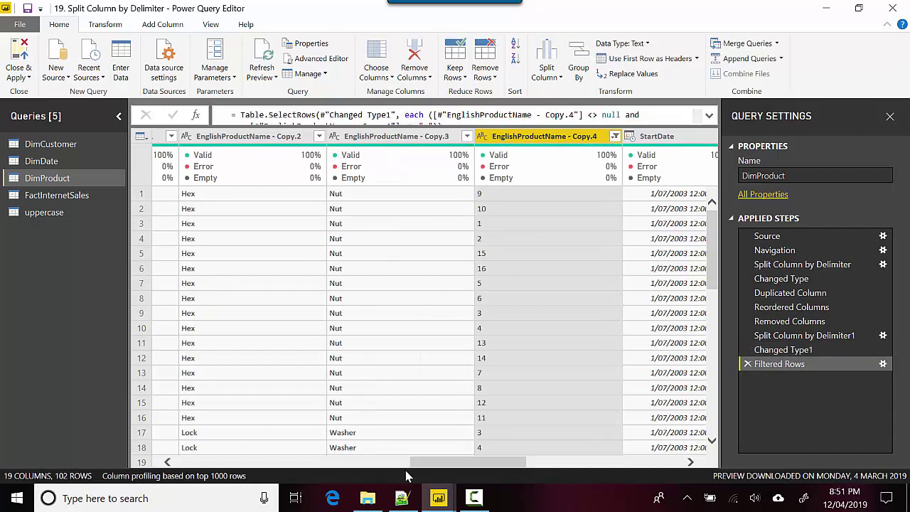
pyautogui.click(168, 462)
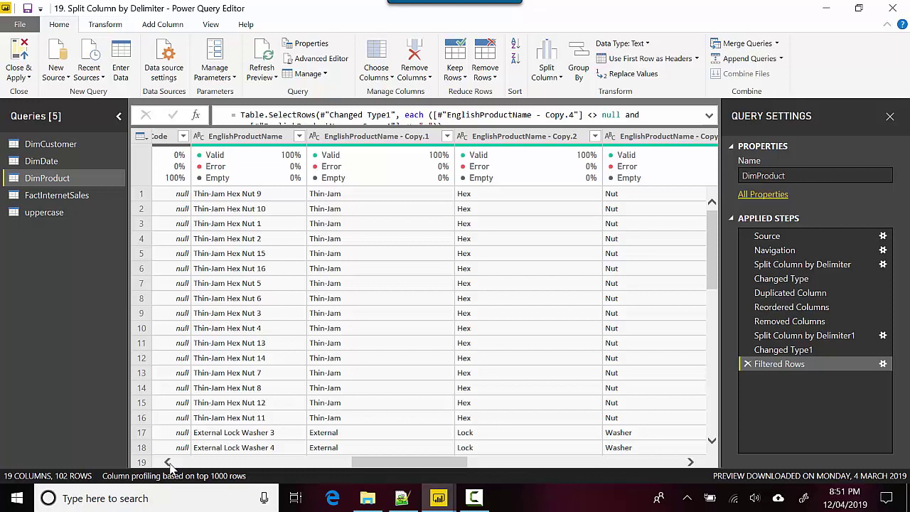